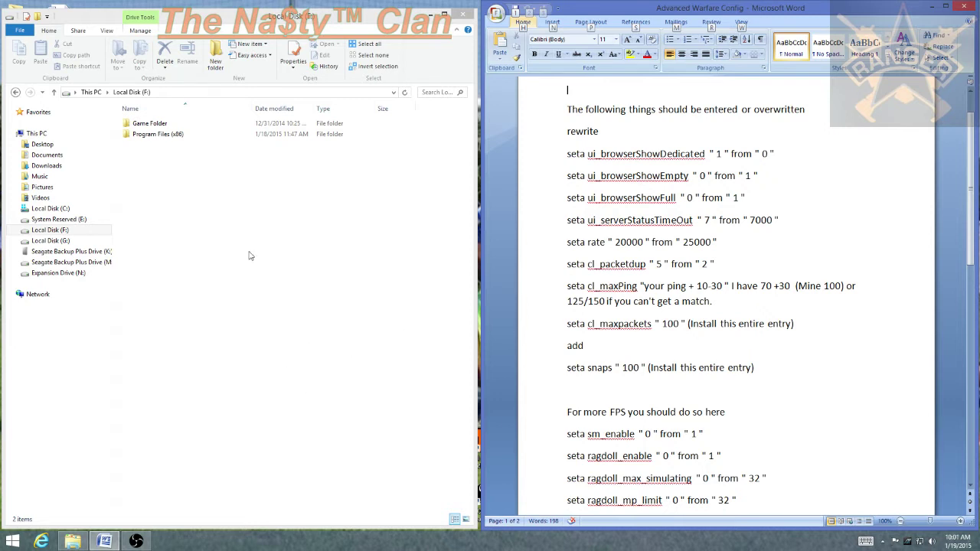
Step: Open the players2 folder of Call of Duty Advanced Warfare in the Steam library on drive F and locate config_mp and its copy
double_click(153, 137)
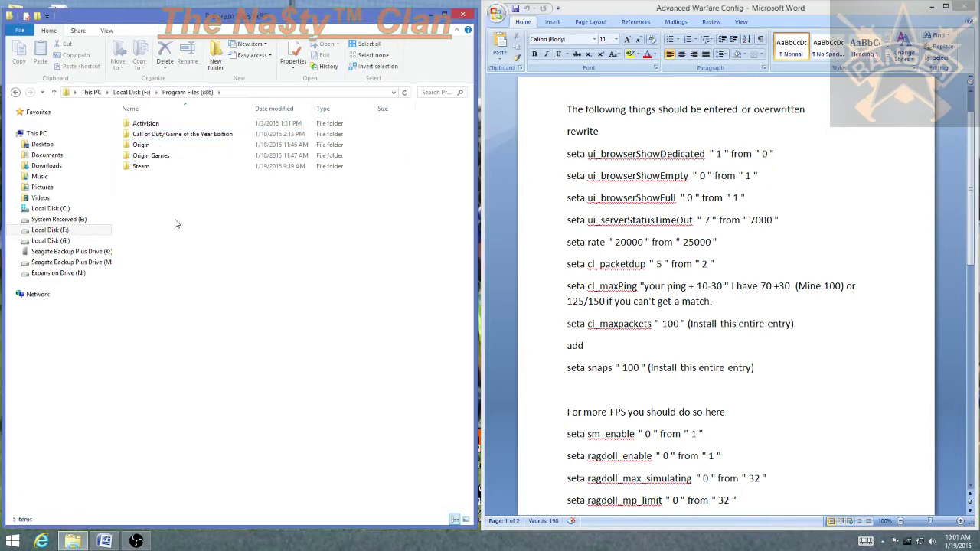
double_click(147, 167)
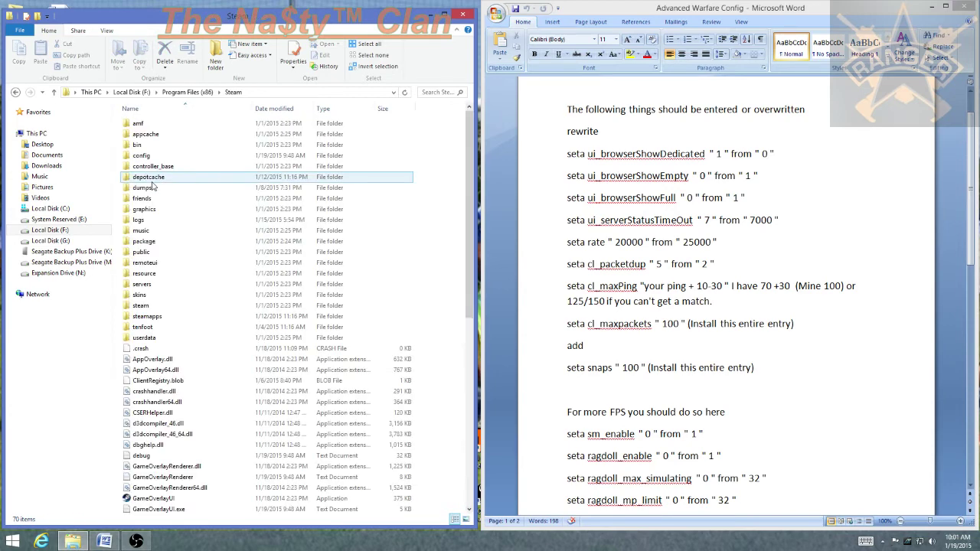
double_click(149, 316)
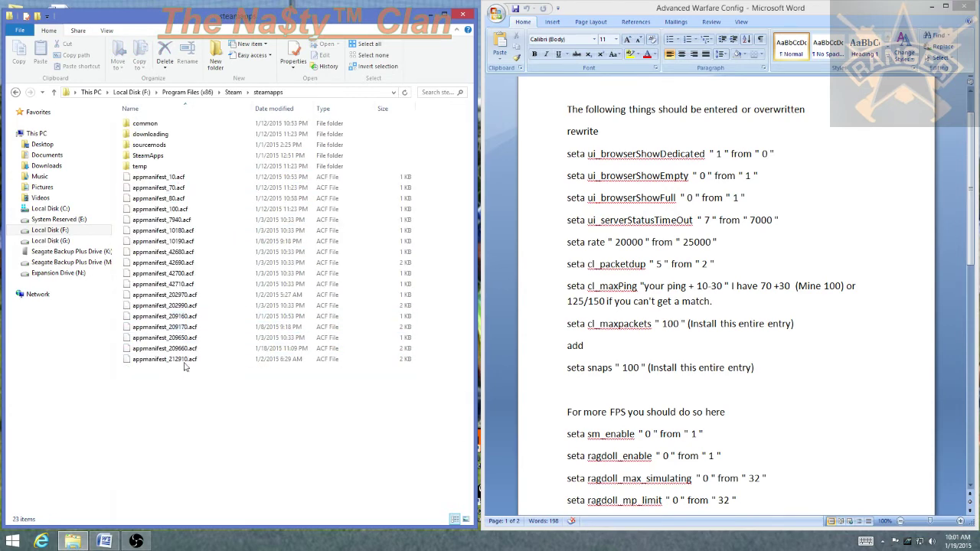
double_click(147, 124)
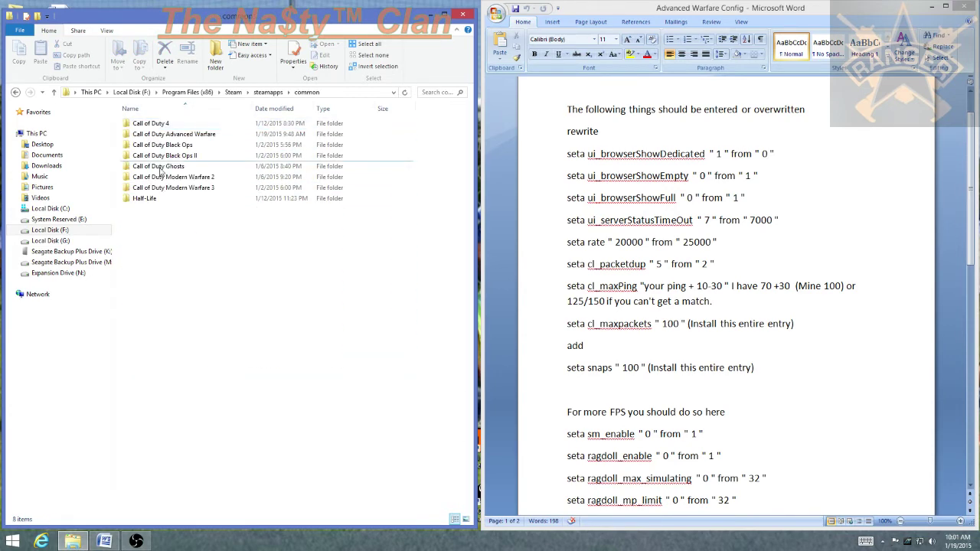
double_click(185, 136)
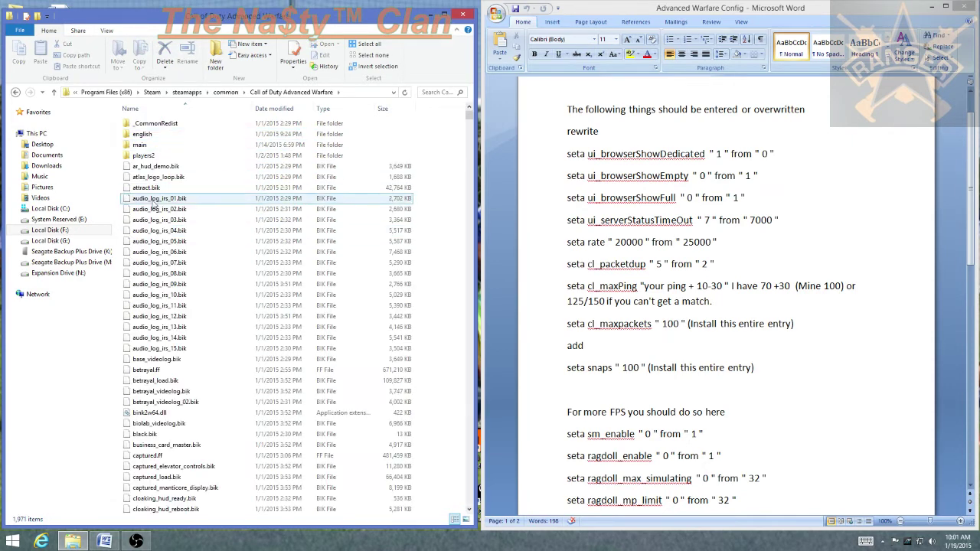
double_click(144, 156)
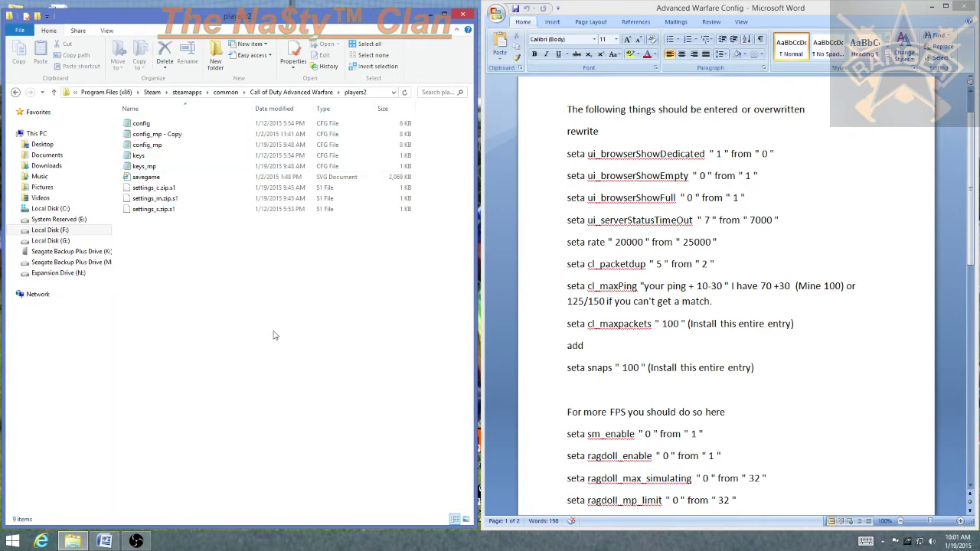
left_click(149, 145)
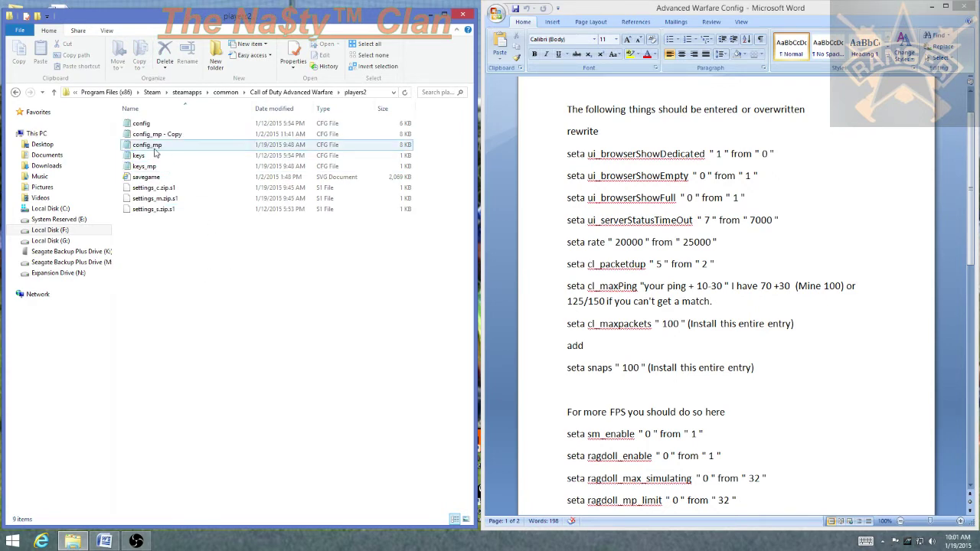
left_click(162, 135)
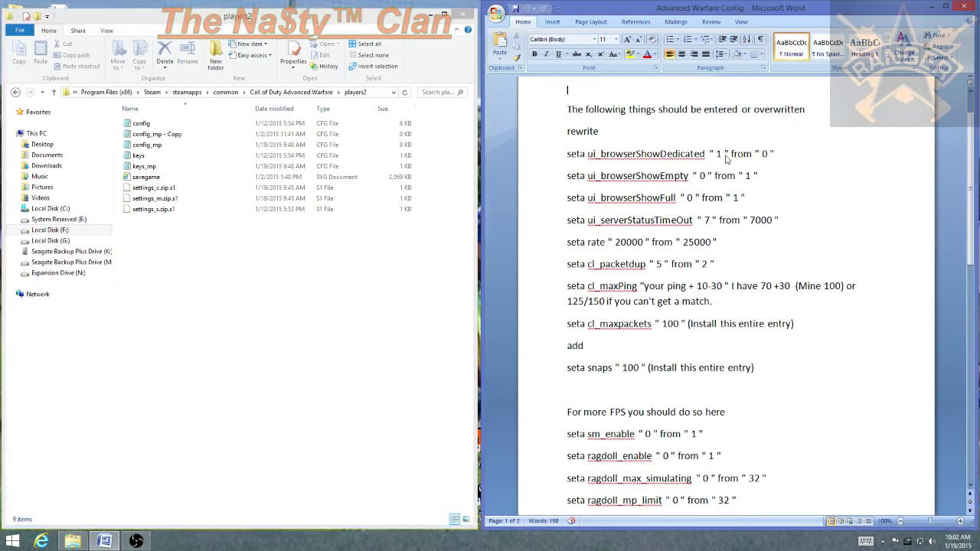
Step: In the Advanced Warfare Config document, examine the server browser and network entries to rewrite or add, from ui_browserShowDedicated to snaps
left_click_drag(731, 153, 710, 153)
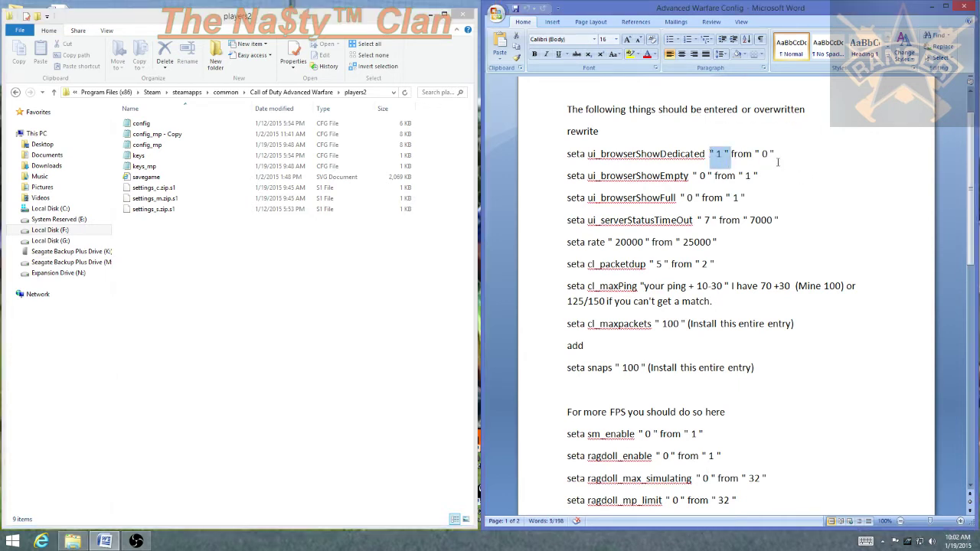
left_click_drag(773, 153, 755, 153)
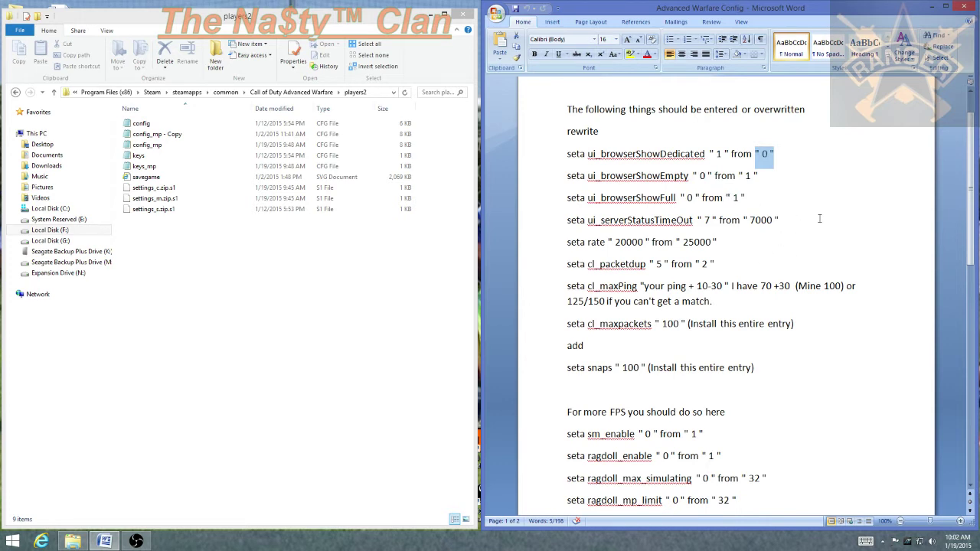
scroll(835, 219, "down", 1)
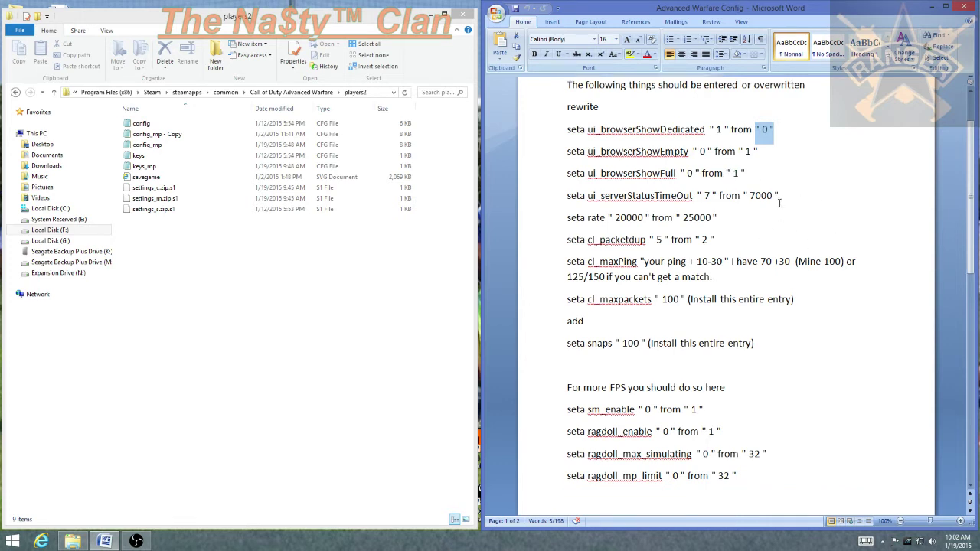
left_click_drag(779, 200, 702, 197)
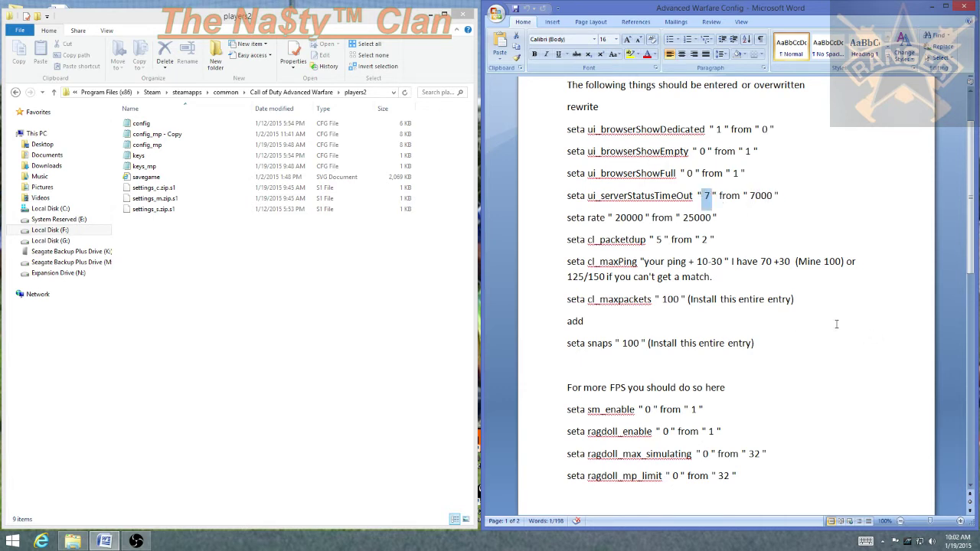
left_click_drag(710, 240, 655, 240)
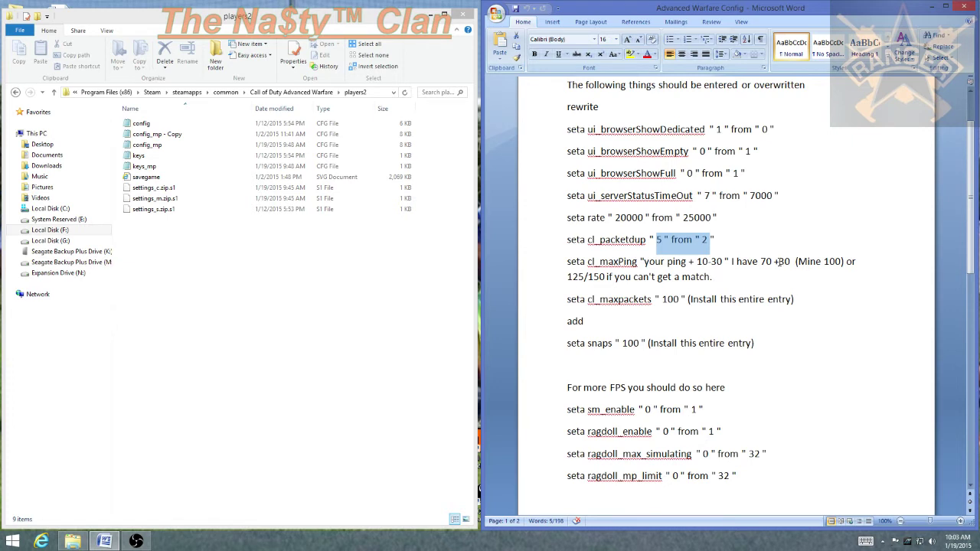
left_click_drag(773, 261, 760, 261)
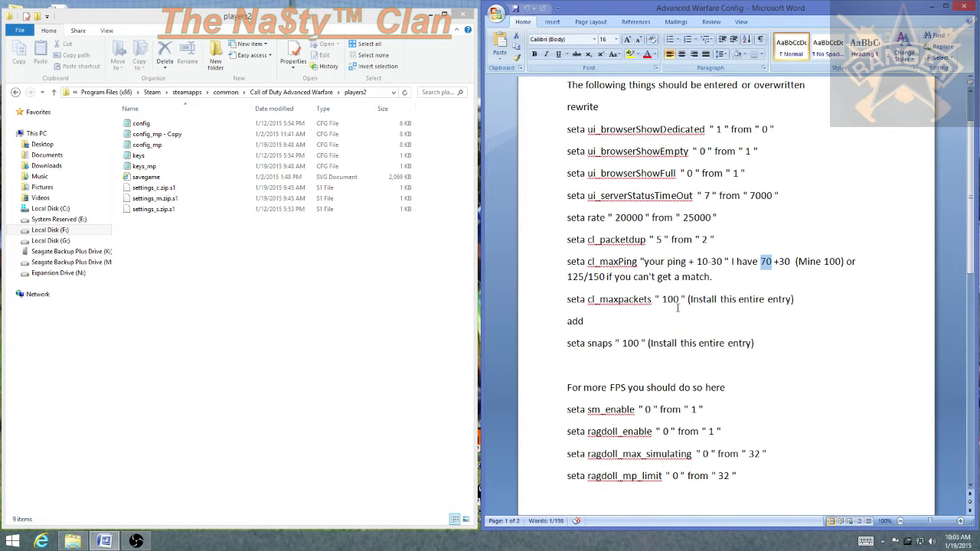
left_click_drag(797, 300, 575, 293)
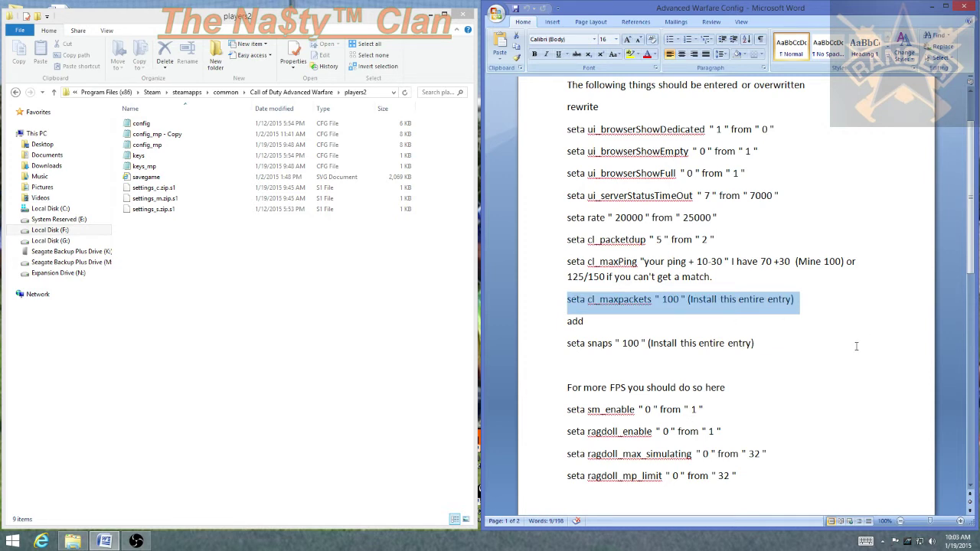
left_click_drag(756, 345, 578, 345)
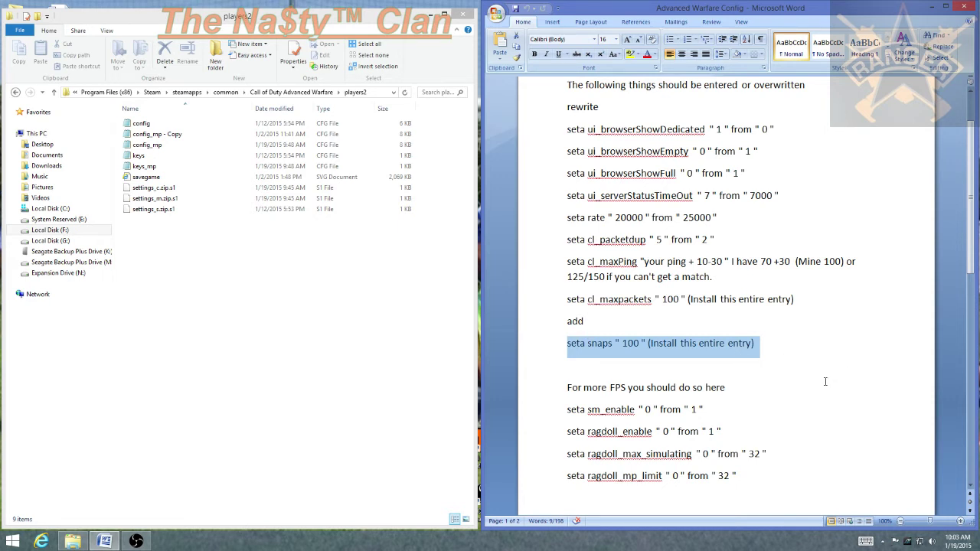
left_click(851, 365)
Step: Examine the document's entries for more FPS on the first page, highlighting the sm_enable and ragdoll_enable lines
scroll(850, 365, "down", 1)
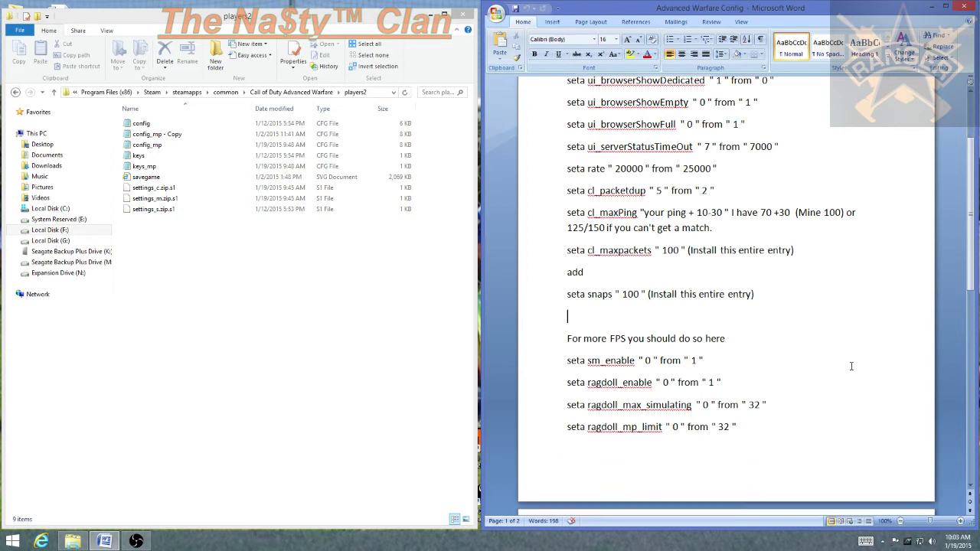
scroll(850, 367, "down", 2)
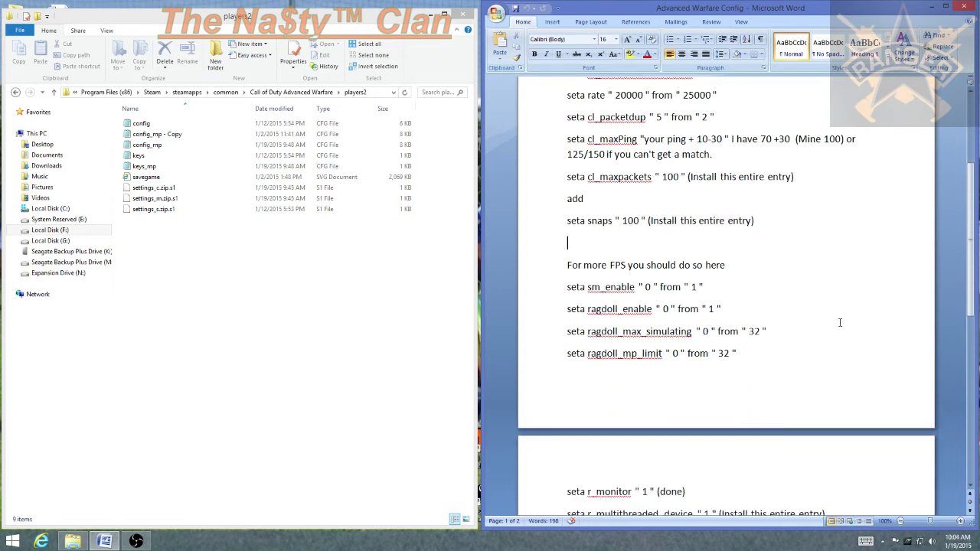
scroll(839, 322, "down", 2)
scroll(839, 303, "up", 2)
scroll(838, 301, "down", 2)
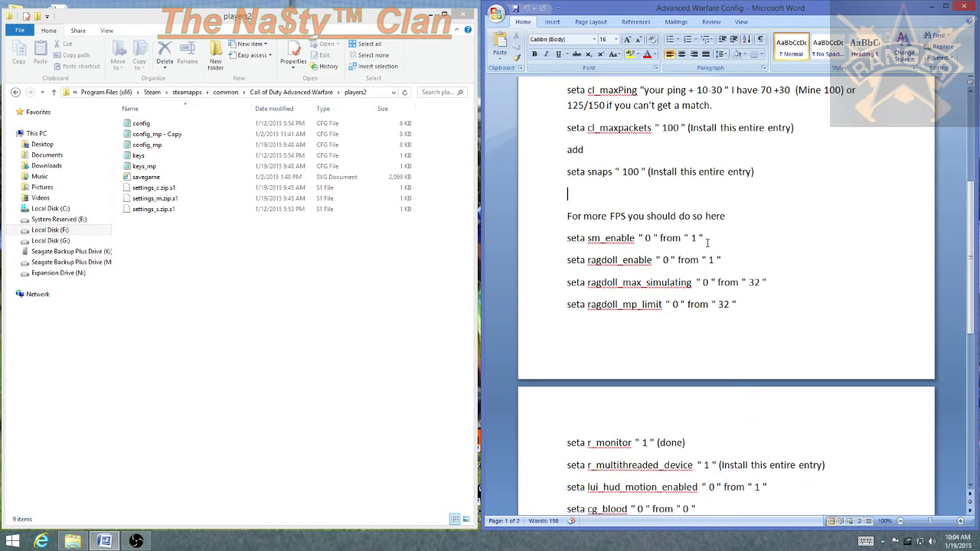
left_click_drag(704, 242, 566, 239)
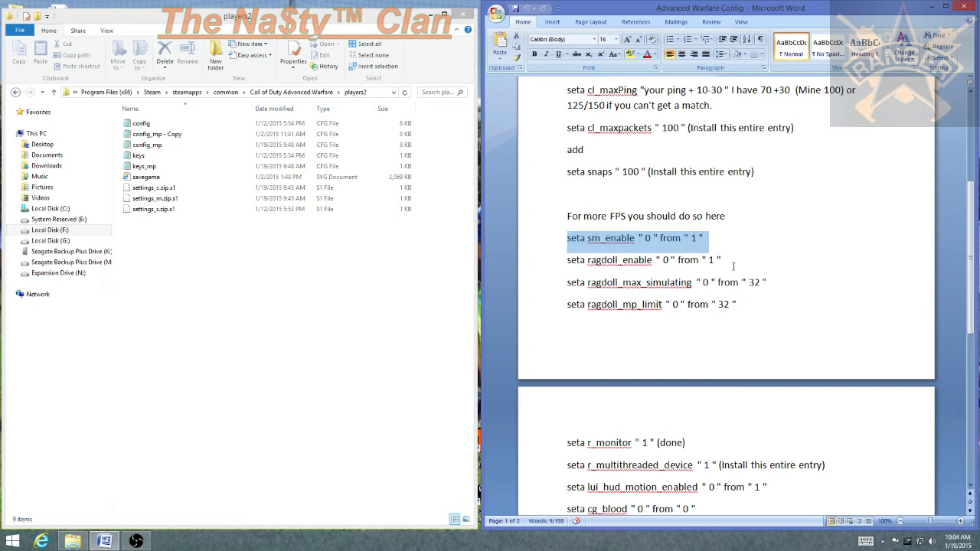
left_click_drag(727, 262, 566, 262)
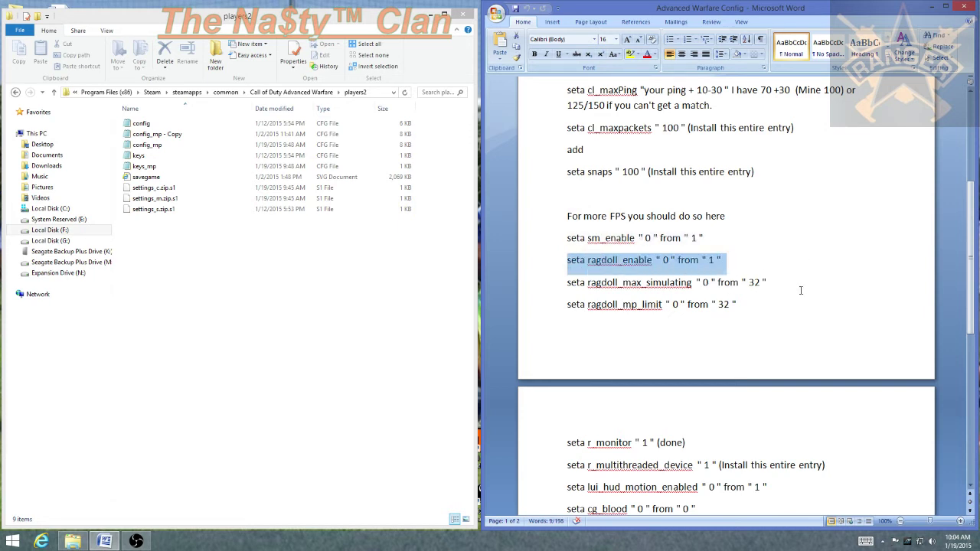
scroll(801, 291, "down", 1)
scroll(781, 310, "down", 3)
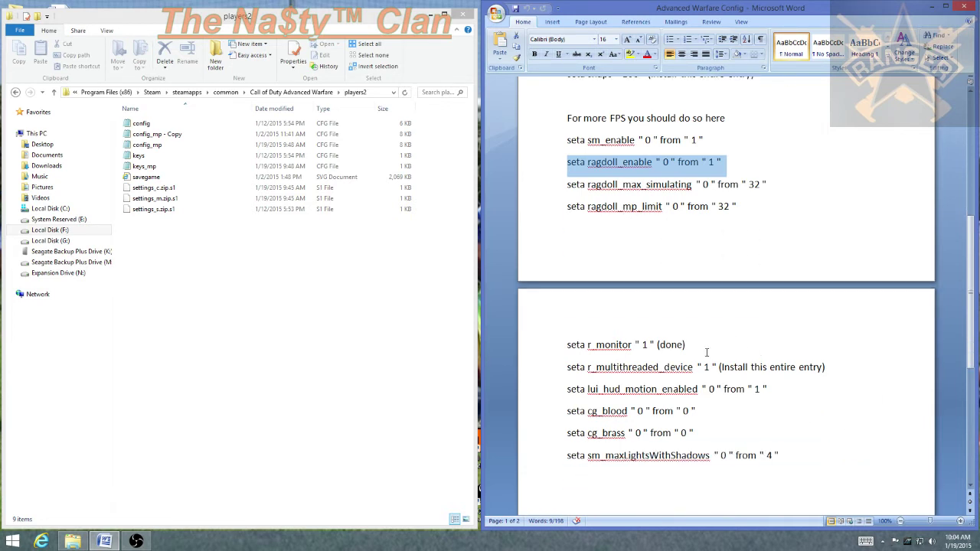
Step: Examine the second-page entries from r_monitor to sm_maxLightsWithShadows and look over the full settings list again
left_click_drag(688, 345, 579, 352)
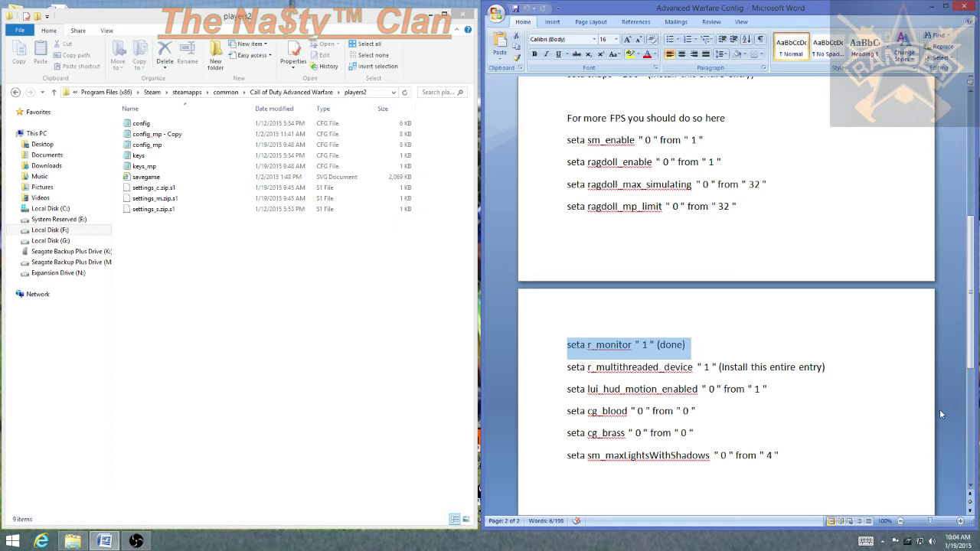
left_click_drag(827, 367, 569, 379)
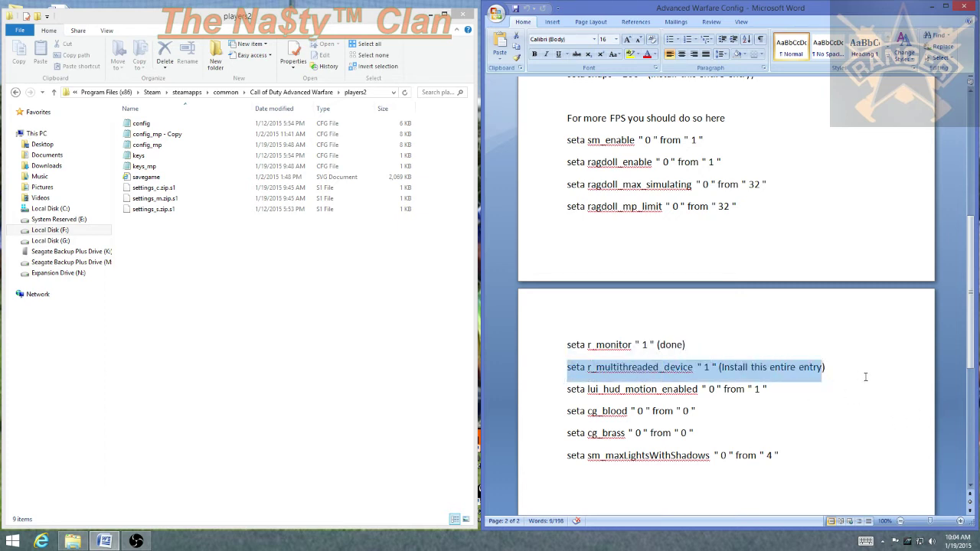
left_click_drag(833, 369, 614, 368)
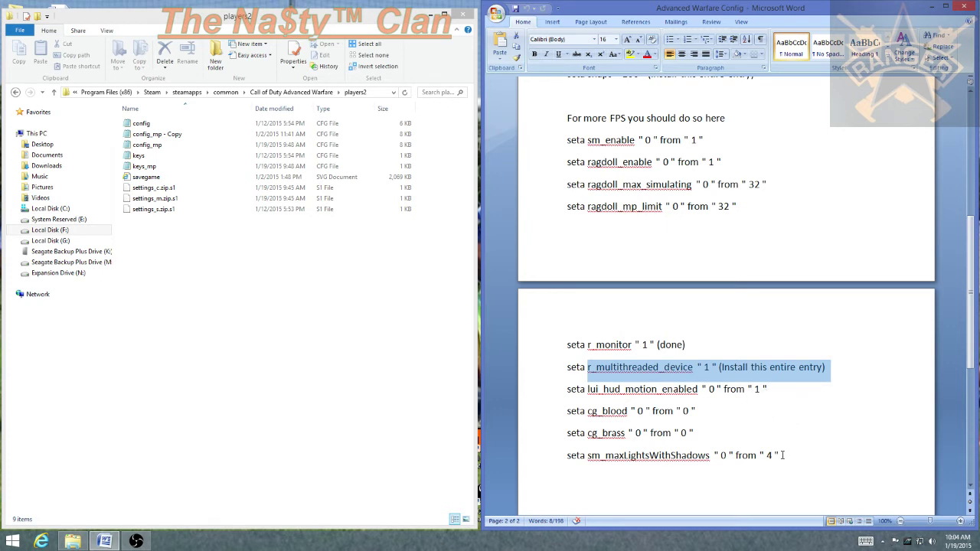
left_click_drag(785, 455, 553, 395)
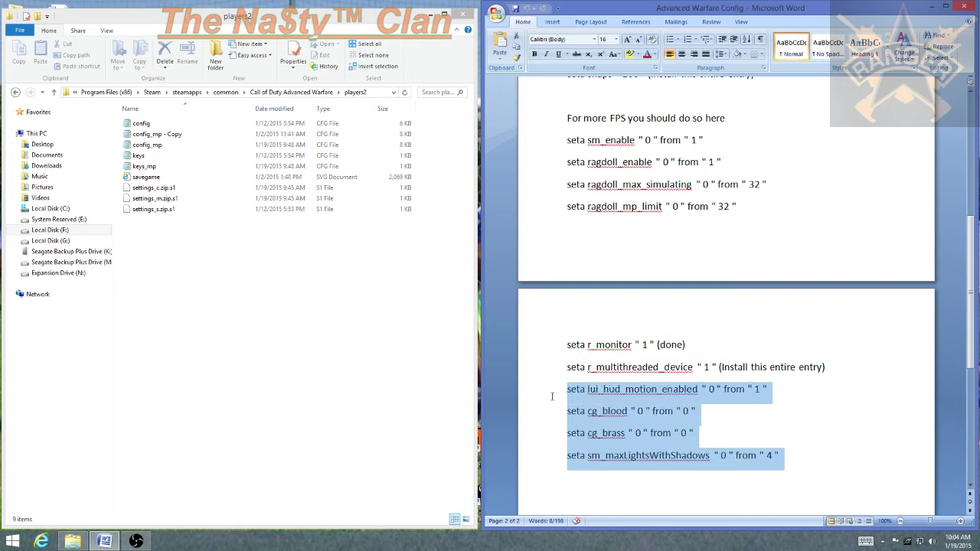
left_click(850, 425)
scroll(857, 425, "down", 1)
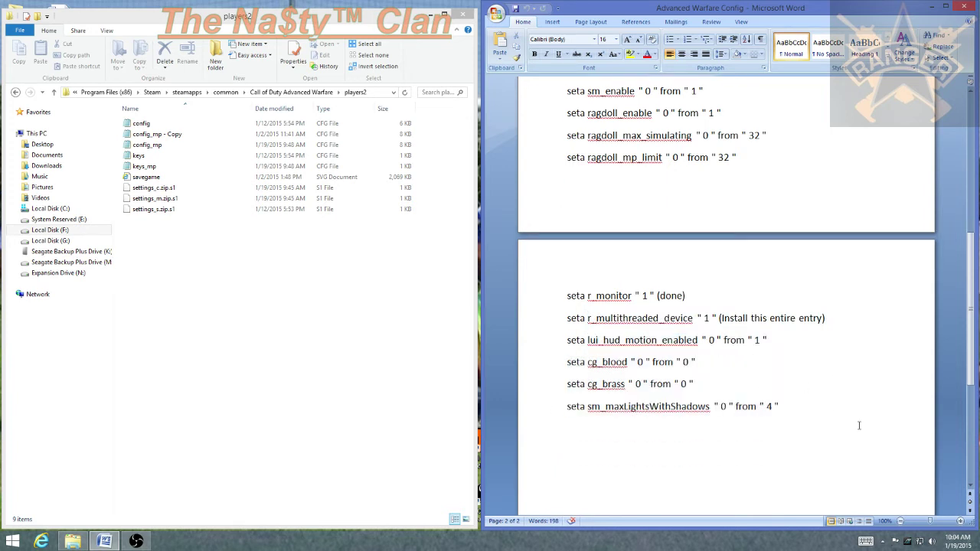
scroll(859, 425, "up", 3)
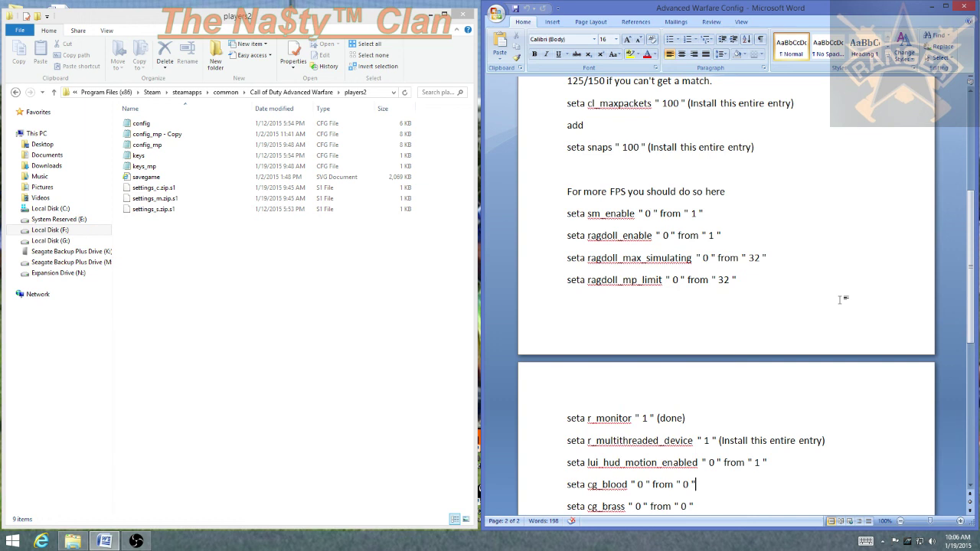
scroll(849, 277, "up", 6)
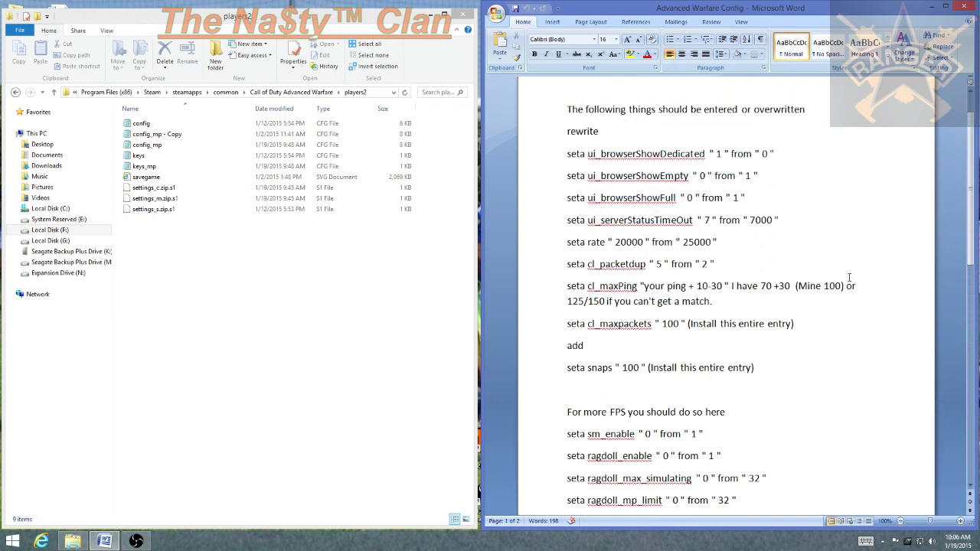
scroll(848, 277, "down", 8)
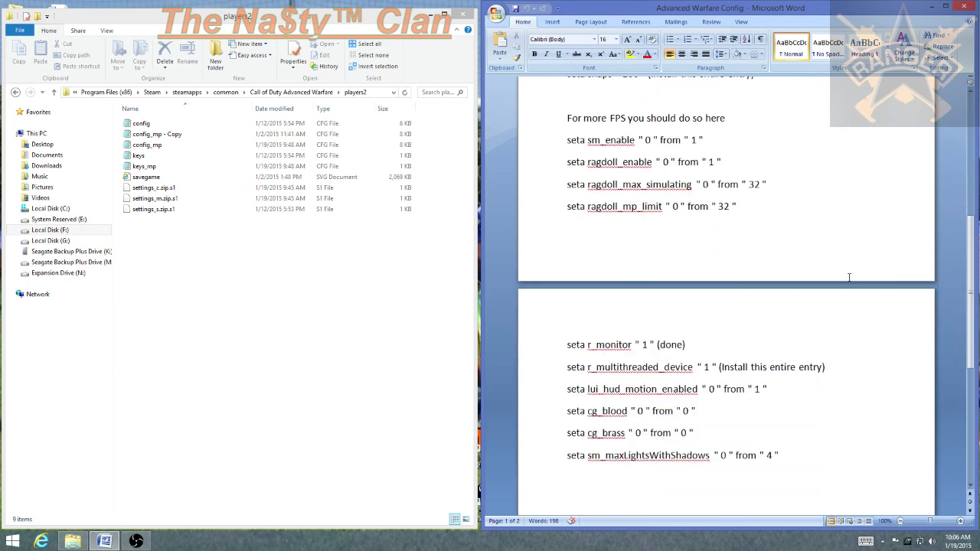